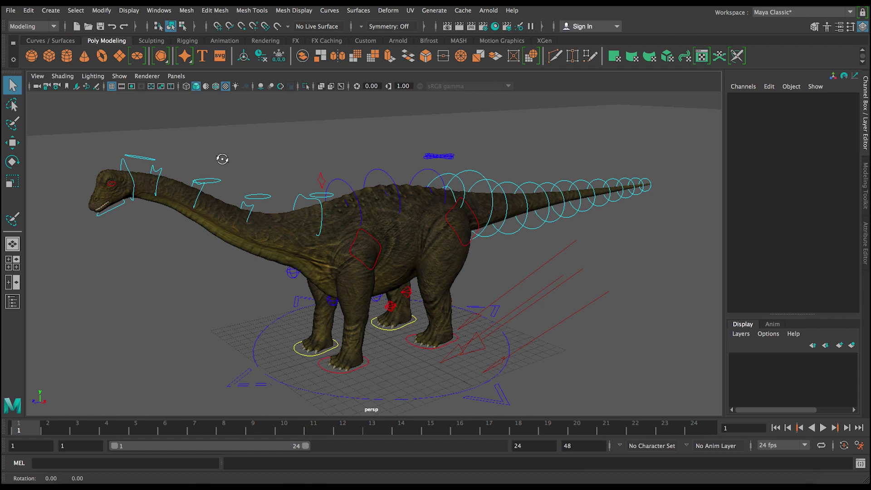
- Orbit and zoom the perspective view into a close side view of the dinosaur's torso controls
{"action": "left_click_drag", "start_coordinate": [221, 159], "coordinate": [212, 172], "text": "alt"}
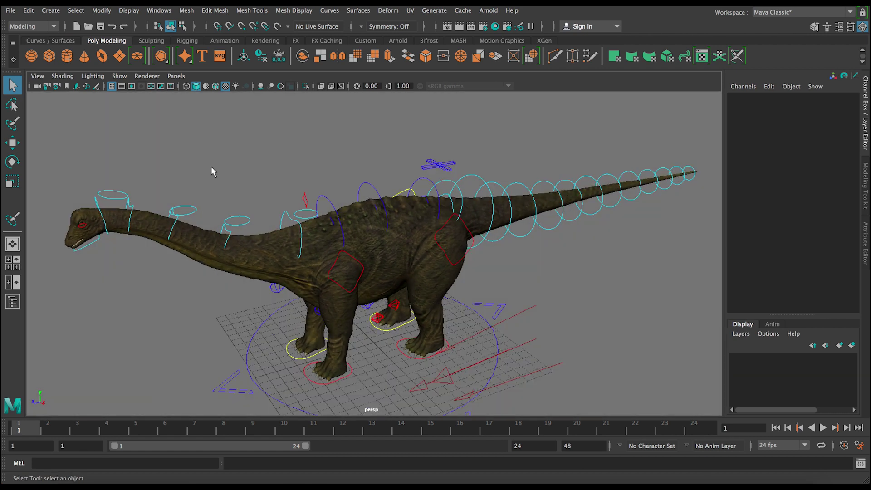
{"action": "scroll", "coordinate": [258, 215], "scroll_direction": "down", "scroll_amount": 5}
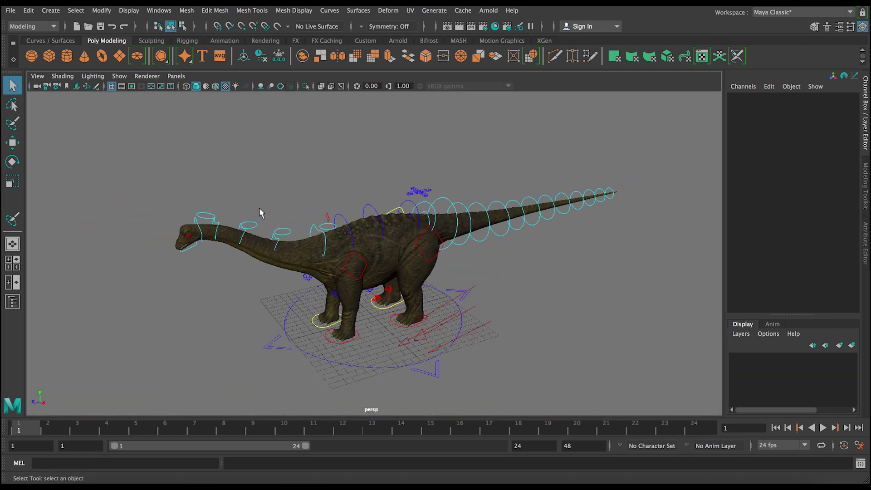
{"action": "left_click_drag", "start_coordinate": [263, 172], "coordinate": [290, 168], "text": "alt"}
{"action": "scroll", "coordinate": [263, 154], "scroll_direction": "up", "scroll_amount": 5}
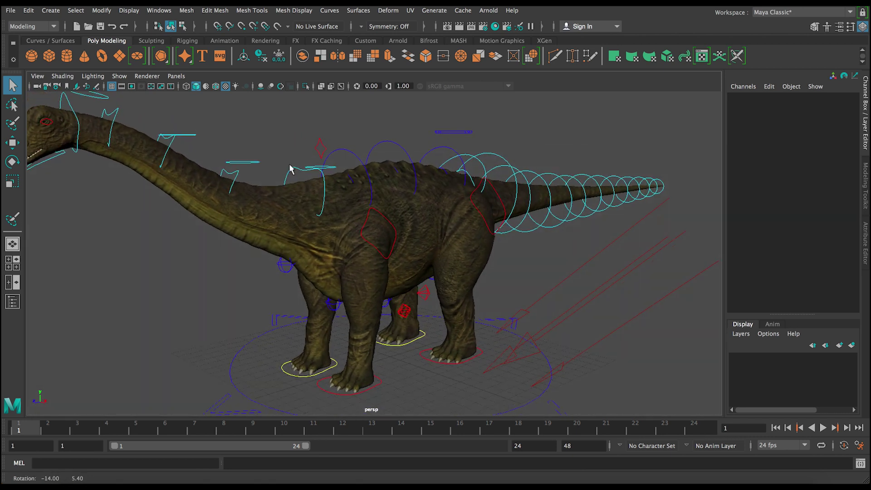
{"action": "scroll", "coordinate": [318, 172], "scroll_direction": "down", "scroll_amount": 4}
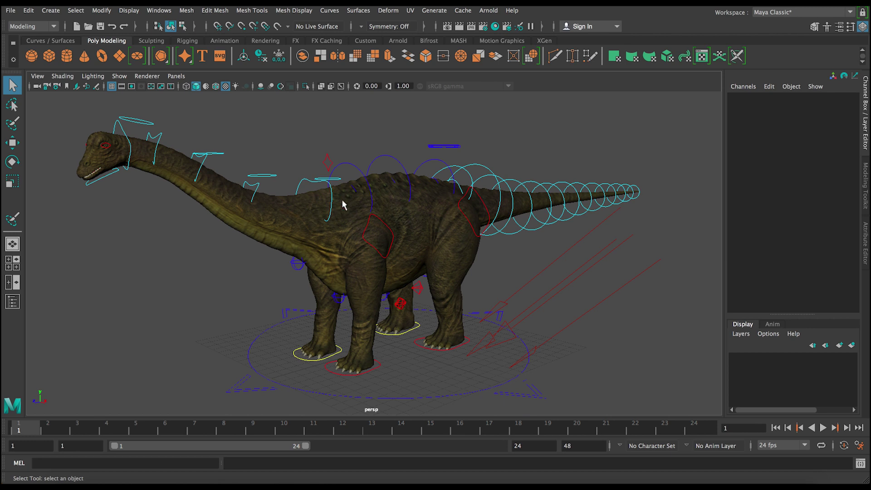
{"action": "scroll", "coordinate": [344, 208], "scroll_direction": "up", "scroll_amount": 3}
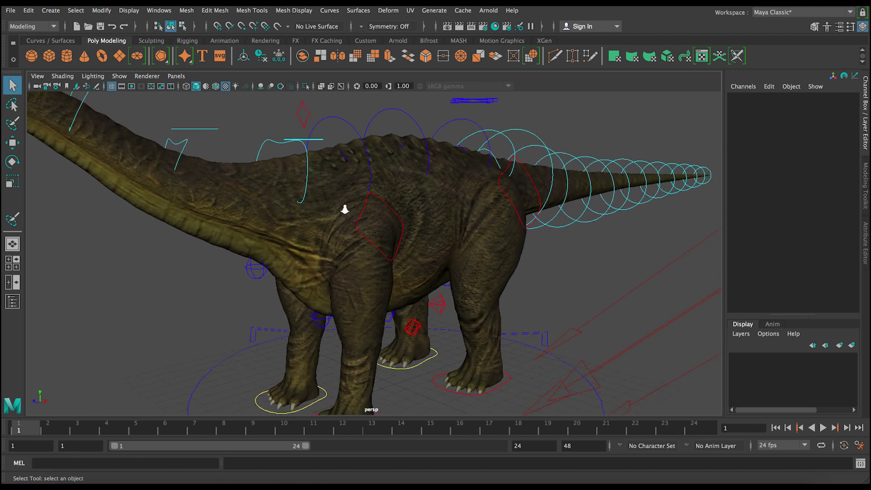
- Select L_shoulder_cntrl and bring up its shape's Arnold section in the Attribute Editor
{"action": "left_click", "coordinate": [370, 208]}
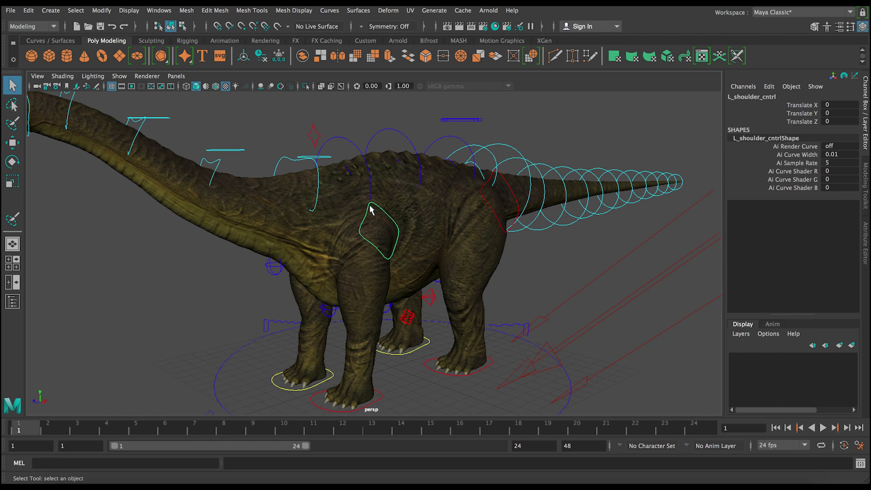
{"action": "left_click_drag", "start_coordinate": [370, 208], "coordinate": [373, 207], "text": "alt"}
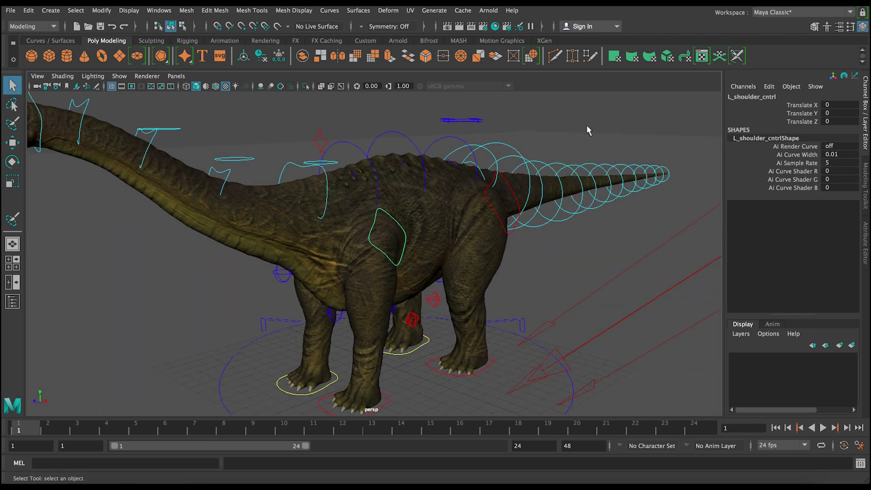
{"action": "key", "text": "ctrl+a"}
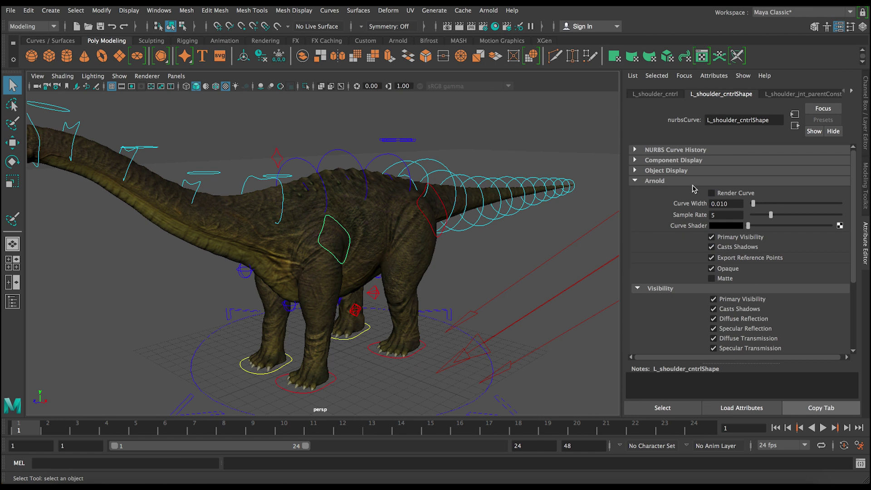
{"action": "left_click", "coordinate": [652, 182]}
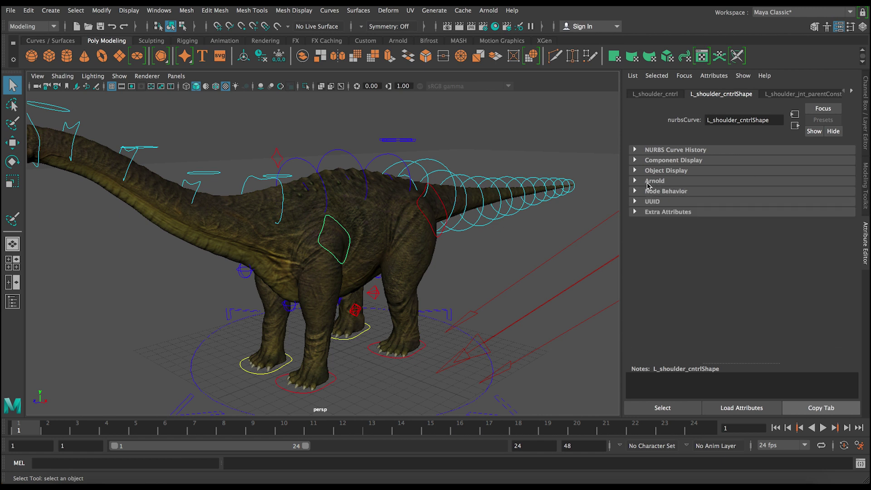
{"action": "left_click", "coordinate": [649, 181]}
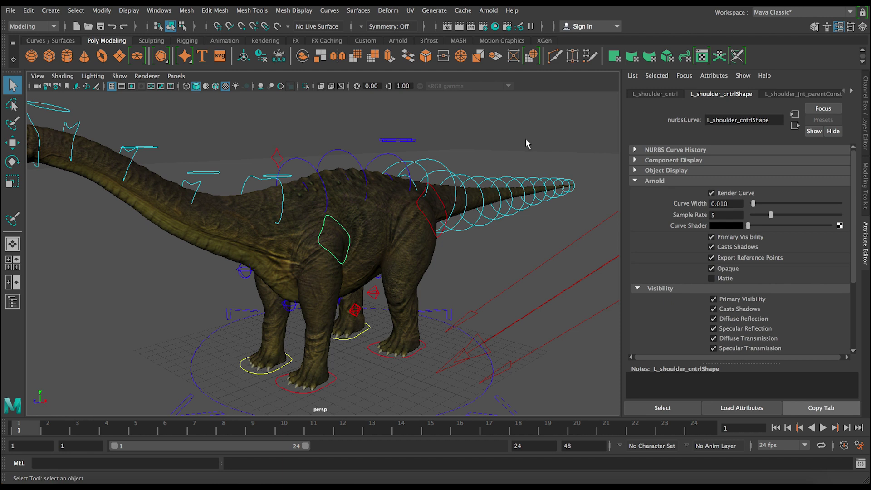
- Render the current frame in Arnold and mark a render region over the torso
{"action": "left_click", "coordinate": [459, 27]}
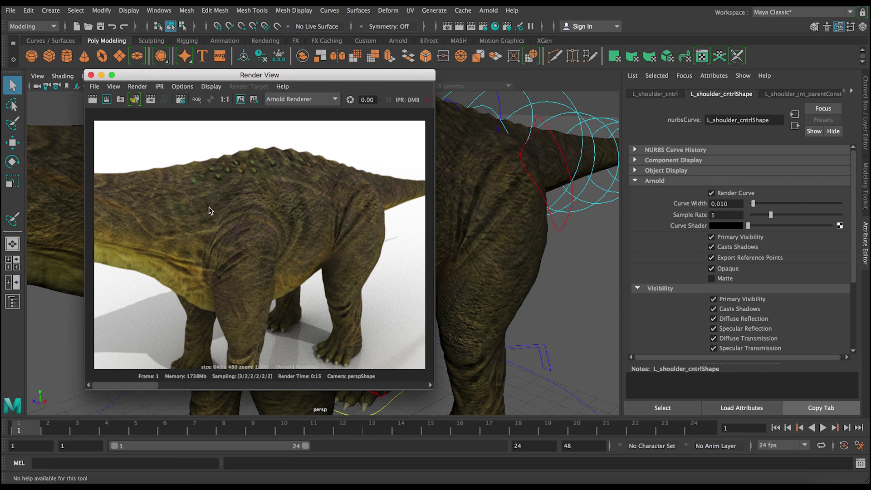
{"action": "left_click_drag", "start_coordinate": [208, 204], "coordinate": [307, 281]}
{"action": "left_click_drag", "start_coordinate": [200, 182], "coordinate": [317, 296]}
- Raise the shoulder curve's width to 0.446 and render the torso region
{"action": "left_click_drag", "start_coordinate": [778, 204], "coordinate": [792, 209]}
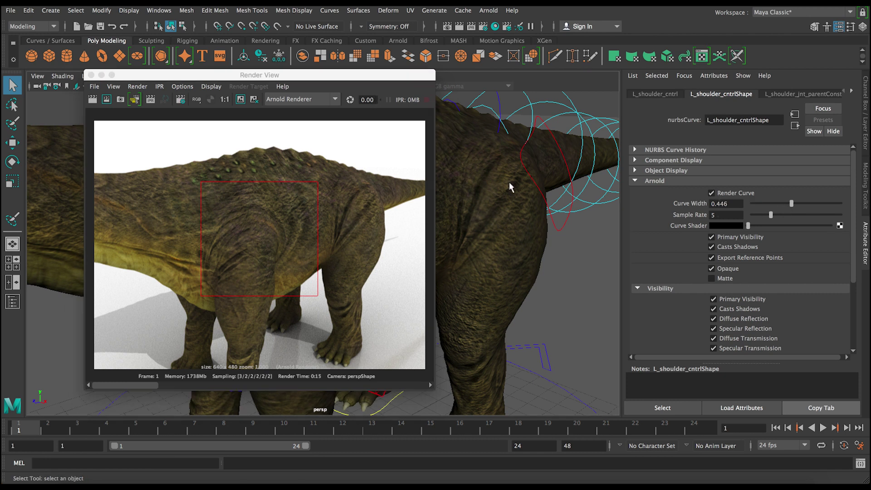
{"action": "left_click", "coordinate": [176, 149]}
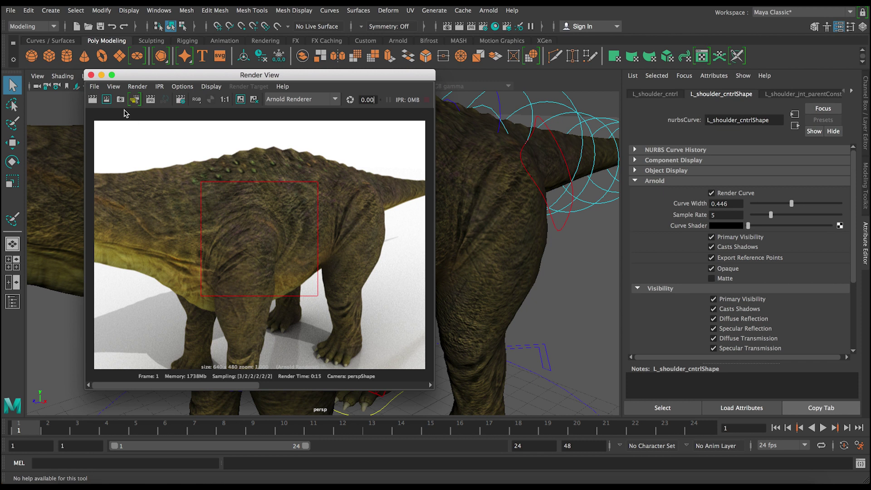
{"action": "left_click", "coordinate": [107, 101]}
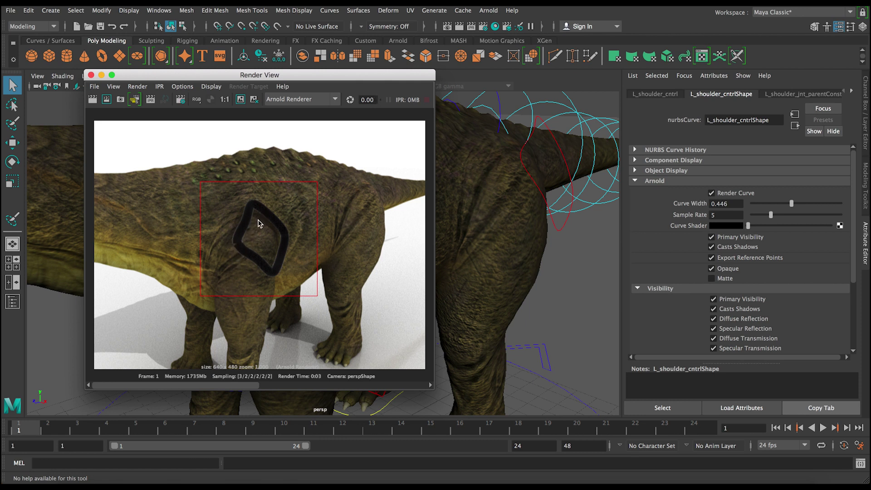
{"action": "left_click_drag", "start_coordinate": [330, 78], "coordinate": [199, 96]}
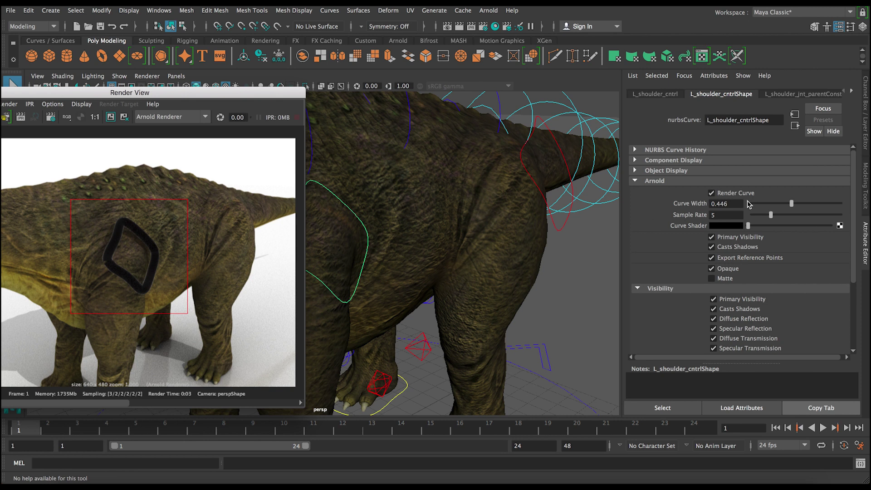
- Reduce the shoulder Curve Width to 0.149 and re-render the torso region
{"action": "left_click_drag", "start_coordinate": [793, 203], "coordinate": [767, 205]}
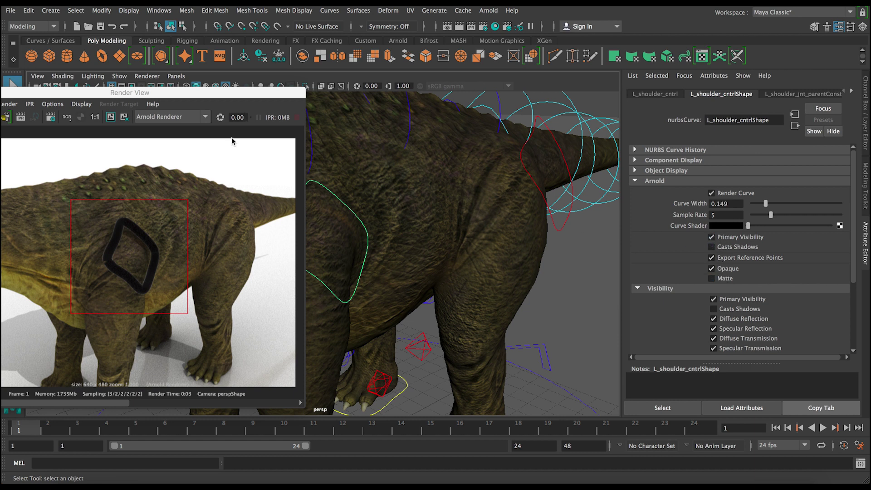
{"action": "left_click_drag", "start_coordinate": [210, 95], "coordinate": [249, 102]}
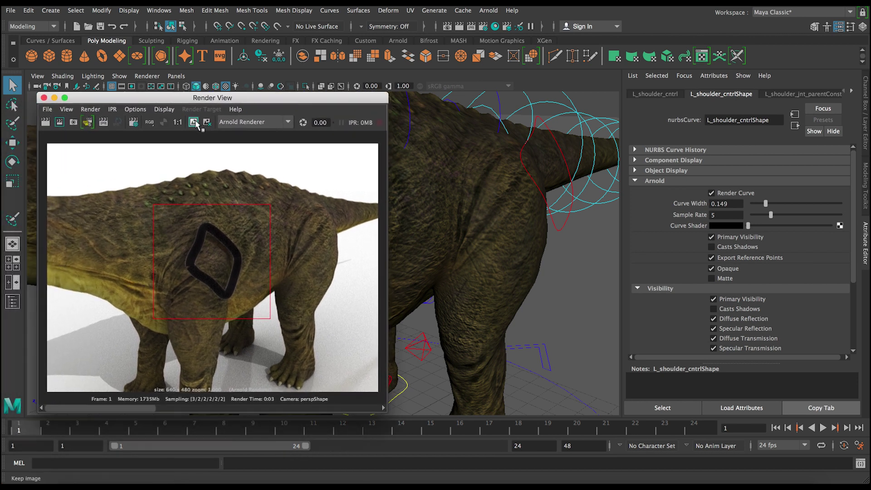
{"action": "left_click", "coordinate": [60, 124]}
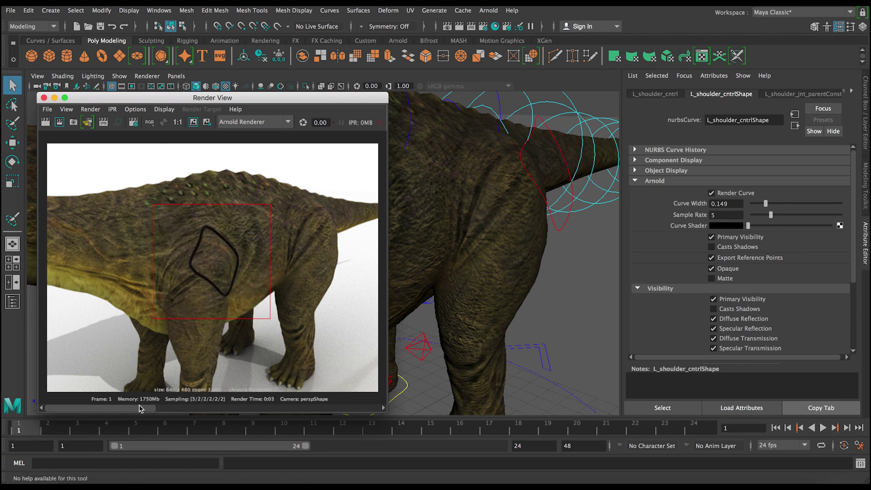
- Scrub through the stored renders in the Render View image history
{"action": "left_click_drag", "start_coordinate": [139, 404], "coordinate": [110, 405]}
{"action": "left_click_drag", "start_coordinate": [145, 411], "coordinate": [122, 391]}
{"action": "mouse_move", "coordinate": [113, 409]}
{"action": "left_mouse_down"}
{"action": "mouse_move", "coordinate": [176, 401]}
{"action": "mouse_move", "coordinate": [123, 400]}
{"action": "left_mouse_up"}
- Lower the curve Sample Rate to 1 and re-render the torso region
{"action": "left_click_drag", "start_coordinate": [320, 103], "coordinate": [399, 98]}
{"action": "left_click_drag", "start_coordinate": [772, 212], "coordinate": [755, 219]}
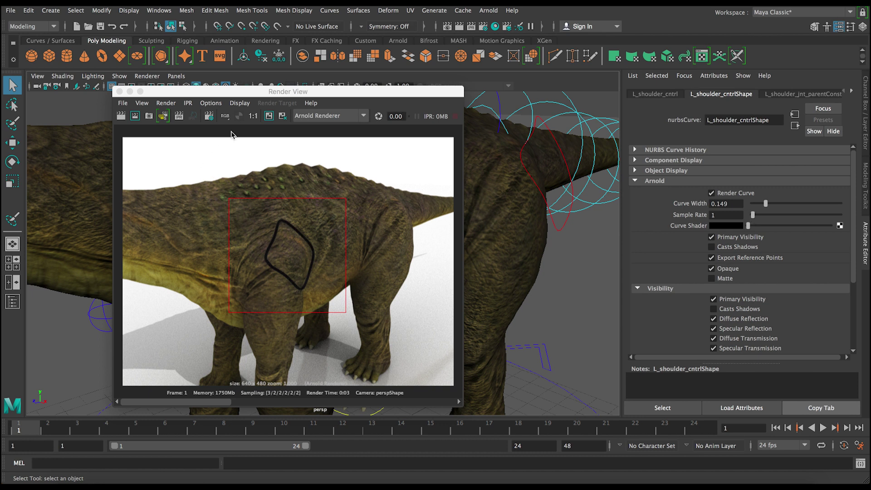
{"action": "left_click", "coordinate": [274, 118]}
{"action": "left_click", "coordinate": [272, 117]}
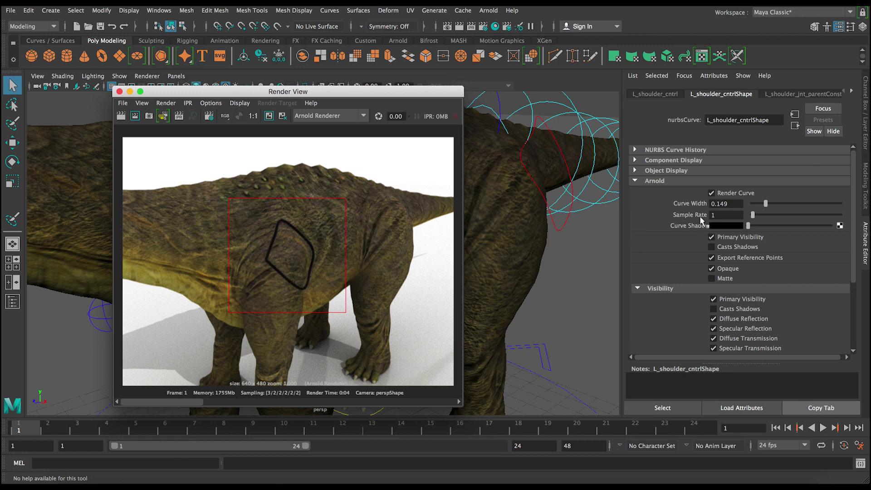
- Set the curve Sample Rate to 10 and re-render the torso region
{"action": "left_click", "coordinate": [726, 215]}
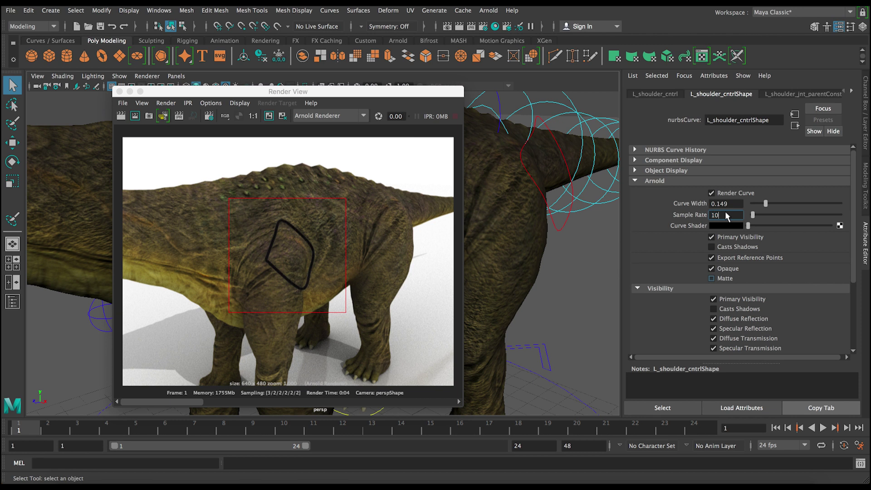
{"action": "type", "text": "0"}
{"action": "key", "text": "Return"}
{"action": "left_click", "coordinate": [135, 116]}
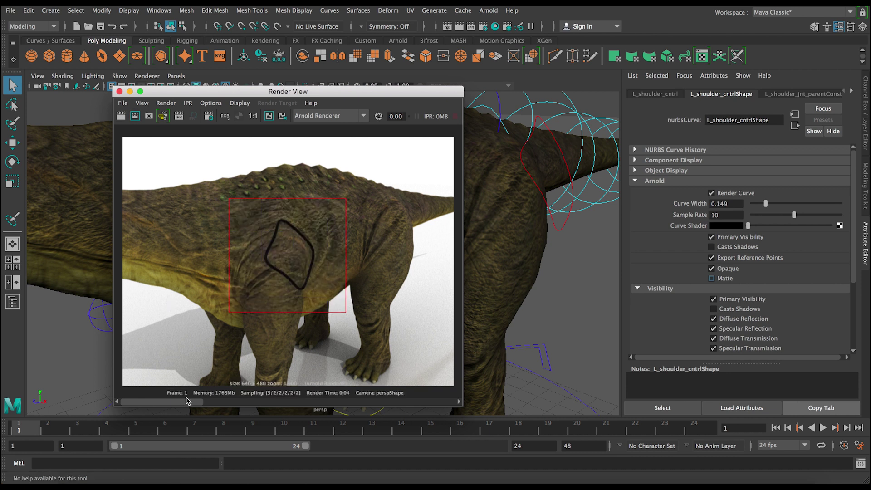
- Step through the stored Render View images to compare the renders
{"action": "left_click", "coordinate": [208, 400]}
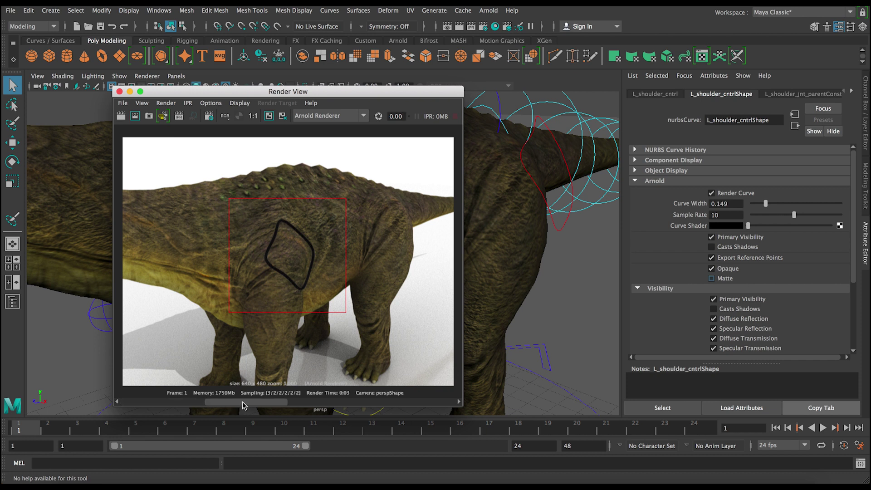
{"action": "left_click_drag", "start_coordinate": [243, 401], "coordinate": [176, 401]}
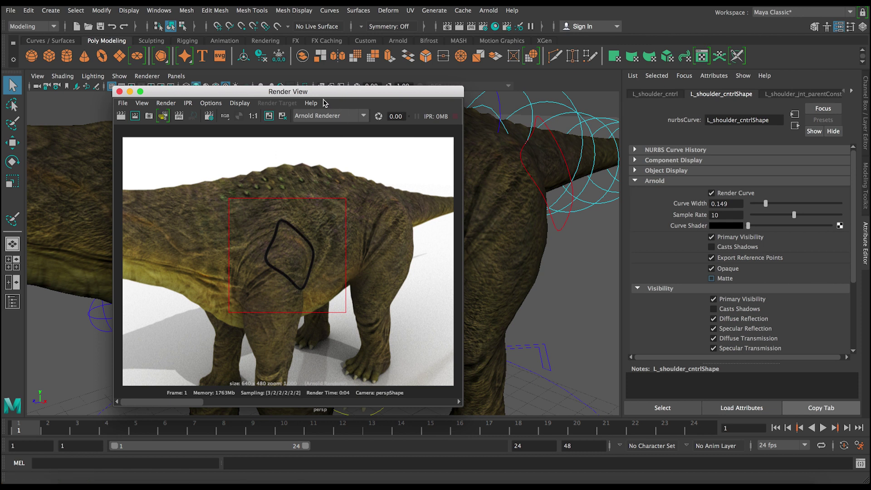
{"action": "mouse_move", "coordinate": [172, 402]}
{"action": "left_mouse_down"}
{"action": "mouse_move", "coordinate": [255, 401]}
{"action": "mouse_move", "coordinate": [161, 401]}
{"action": "left_mouse_up"}
{"action": "left_click_drag", "start_coordinate": [355, 85], "coordinate": [209, 84]}
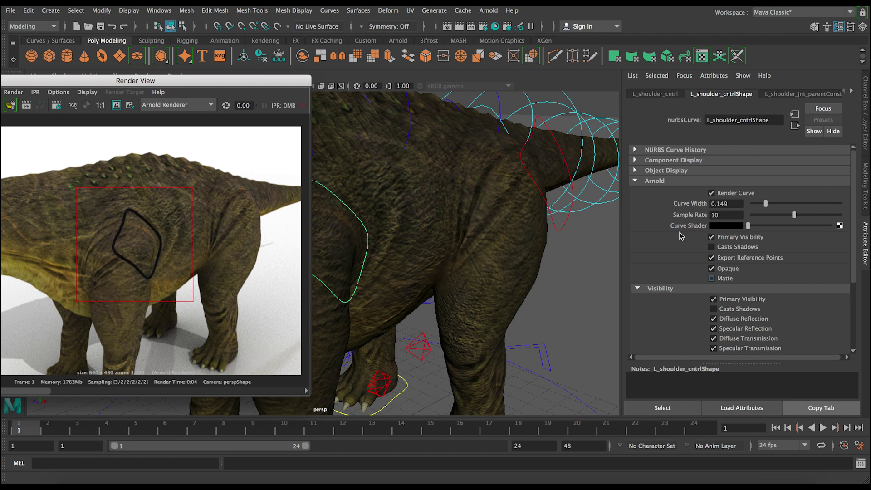
- Make the curve shader colour red from Color History and re-render the torso region
{"action": "left_click", "coordinate": [739, 226]}
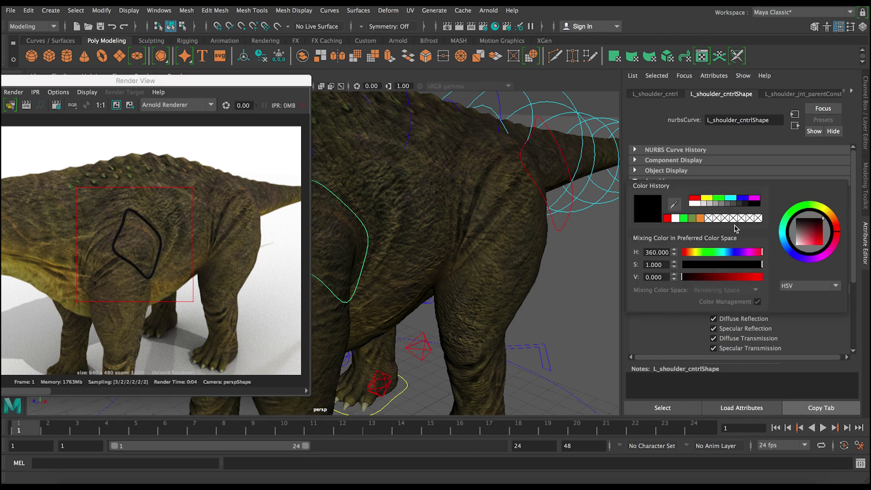
{"action": "left_click", "coordinate": [695, 198]}
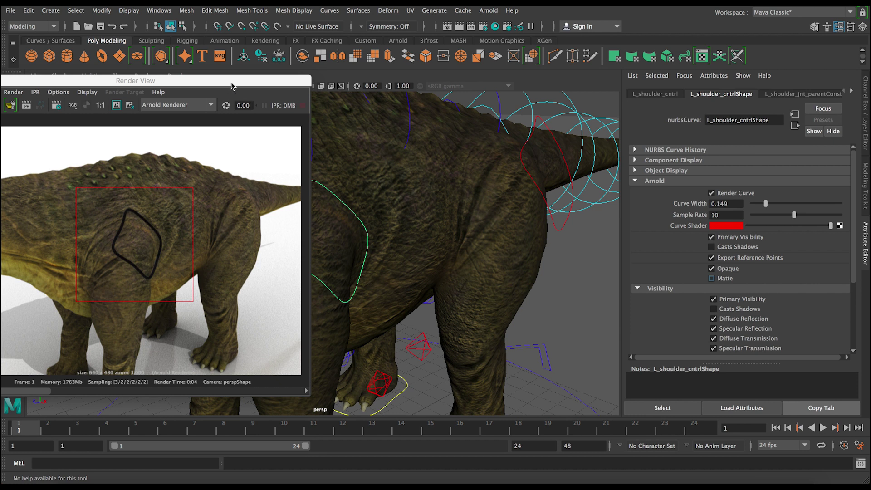
{"action": "left_click_drag", "start_coordinate": [231, 86], "coordinate": [322, 80]}
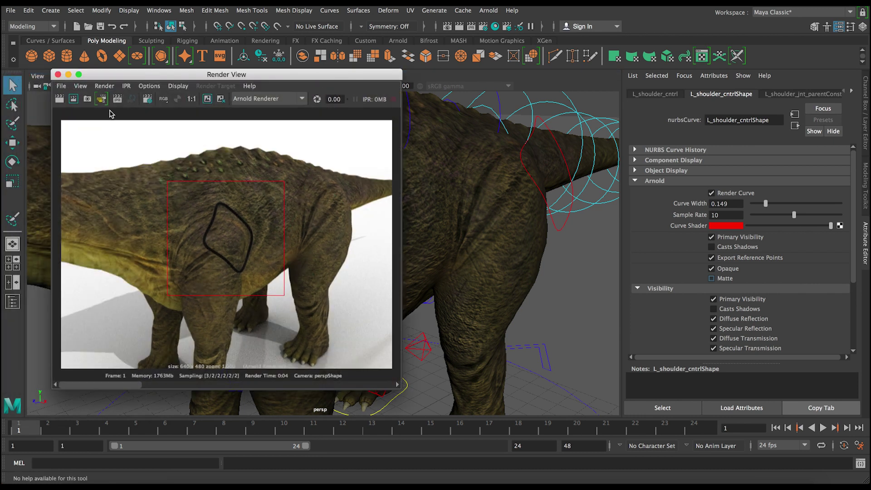
{"action": "left_click", "coordinate": [74, 99]}
- Connect a new Ramp texture to the shoulder curve's shader
{"action": "left_click", "coordinate": [840, 226]}
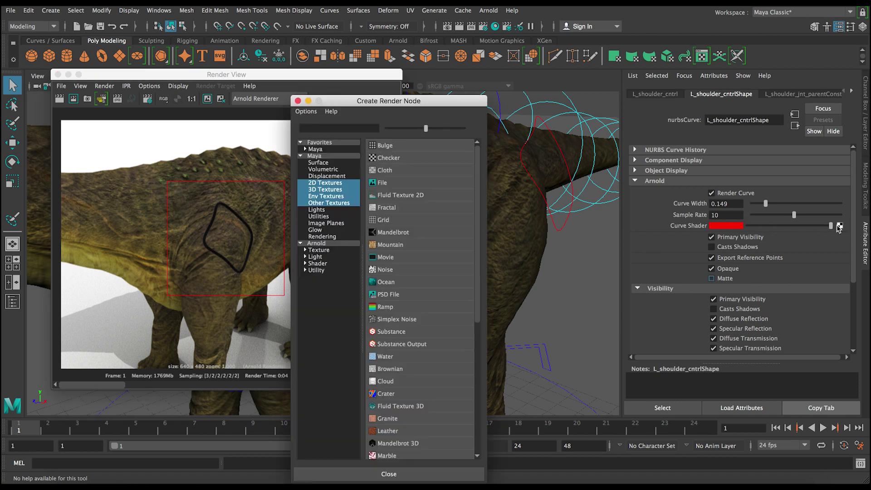
{"action": "scroll", "coordinate": [384, 343], "scroll_direction": "down", "scroll_amount": 2}
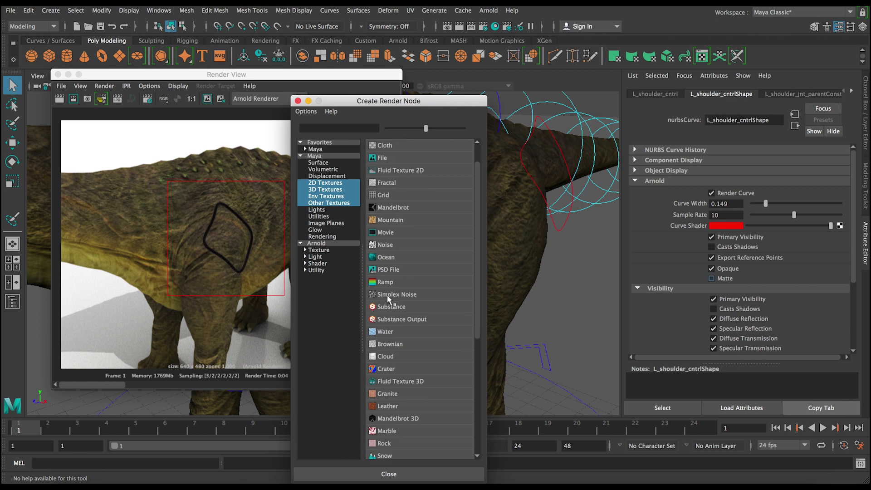
{"action": "left_click", "coordinate": [389, 283]}
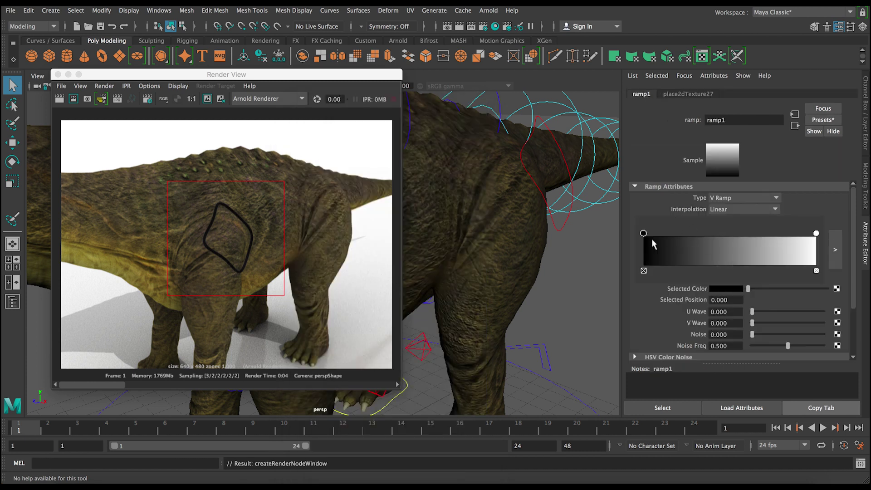
- Set both ramp1 colour entries to red and re-render the shoulder region
{"action": "left_click", "coordinate": [720, 292]}
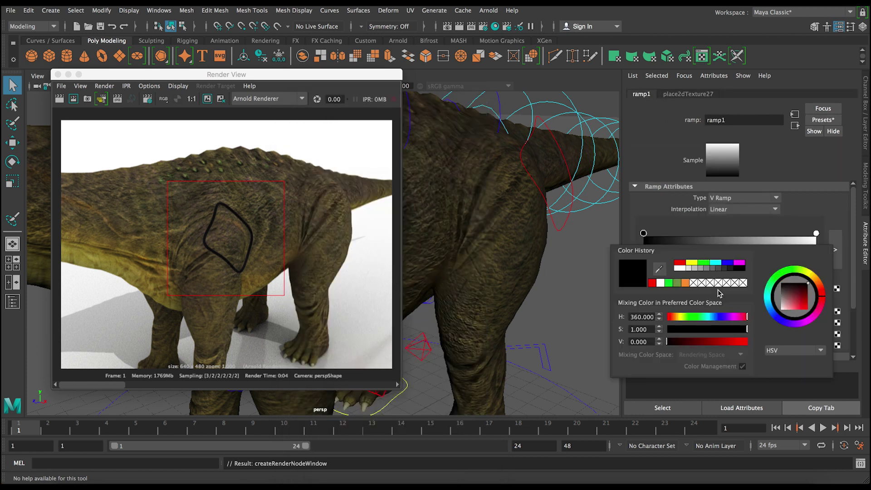
{"action": "left_click", "coordinate": [655, 282]}
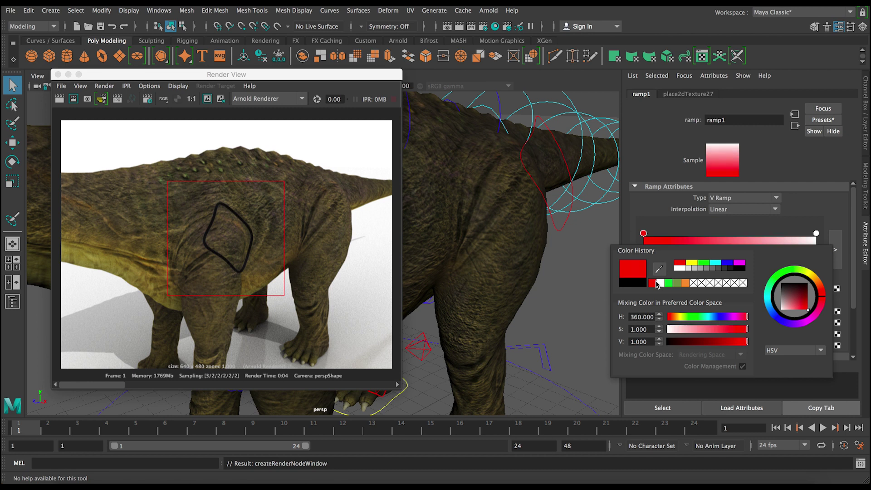
{"action": "left_click", "coordinate": [816, 233]}
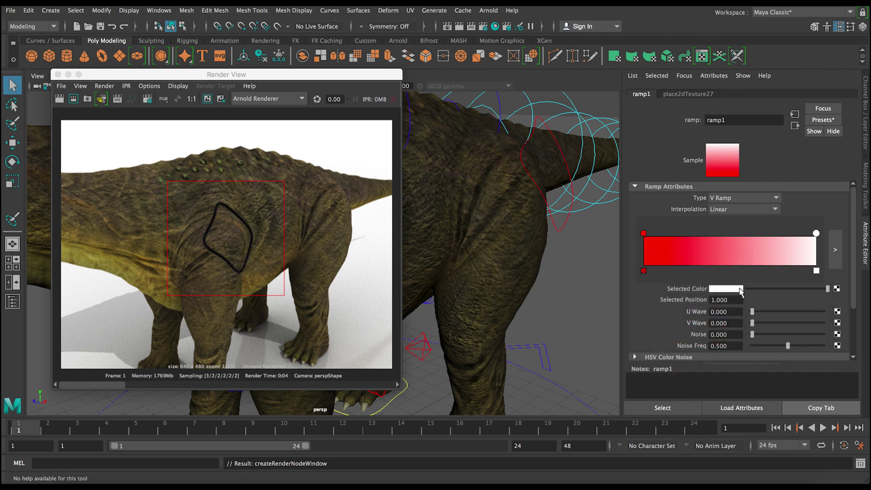
{"action": "left_click", "coordinate": [739, 290]}
{"action": "left_click", "coordinate": [671, 282]}
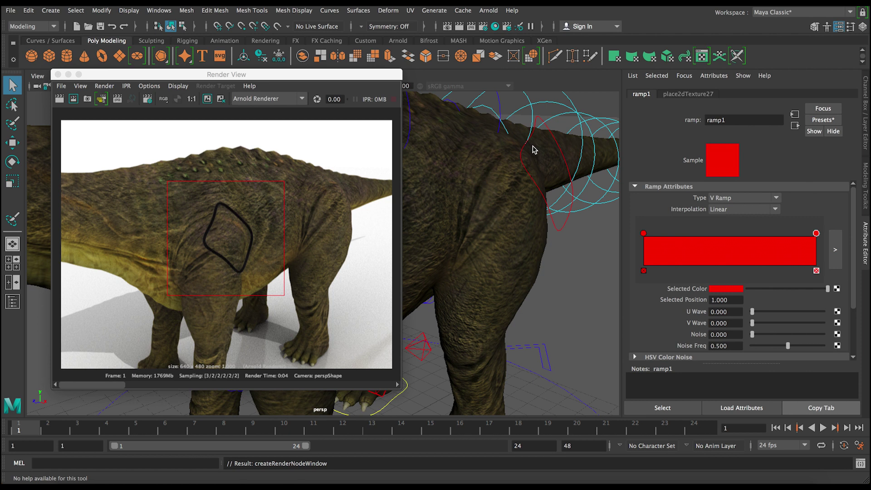
{"action": "left_click", "coordinate": [73, 98]}
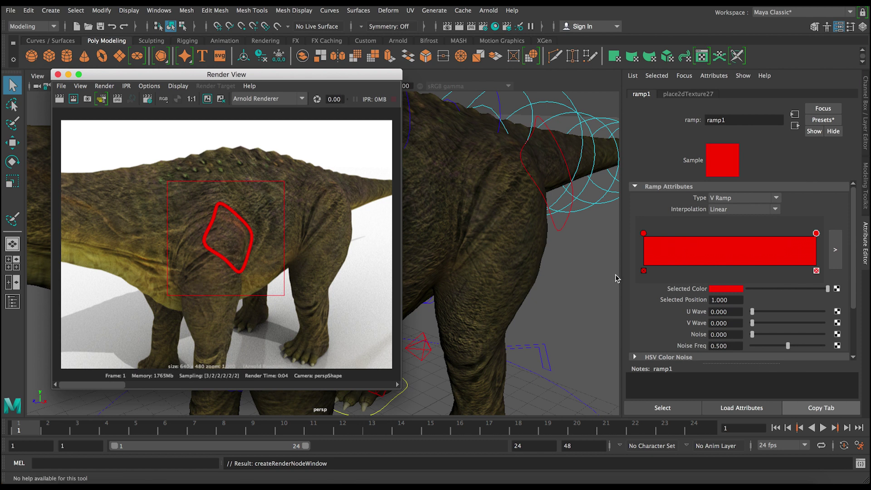
- Try a red-green-orange ramp gradient and render the shoulder region with it
{"action": "left_click", "coordinate": [816, 234]}
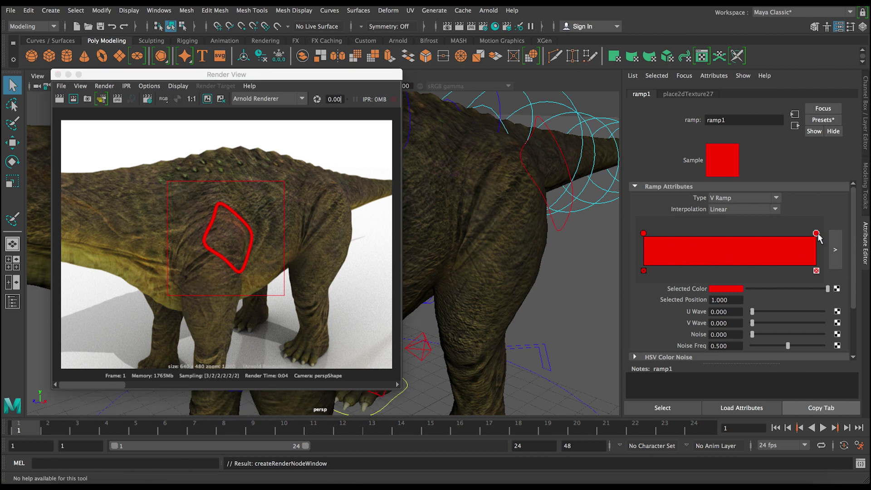
{"action": "left_click_drag", "start_coordinate": [757, 241], "coordinate": [728, 242]}
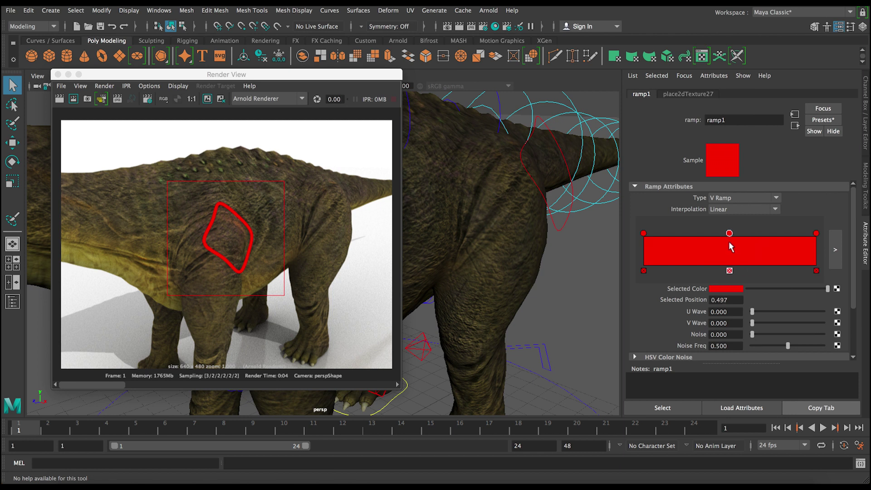
{"action": "left_click", "coordinate": [726, 289]}
{"action": "left_click", "coordinate": [726, 289]}
{"action": "left_click", "coordinate": [678, 280]}
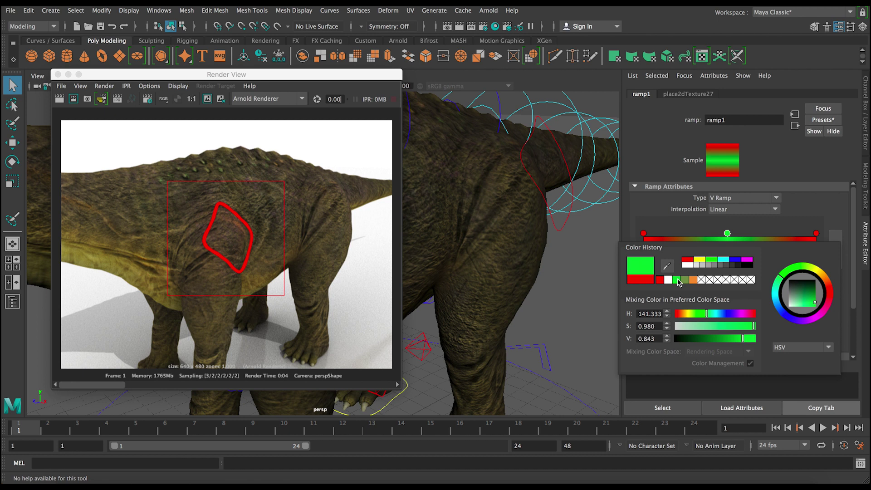
{"action": "left_click", "coordinate": [816, 234]}
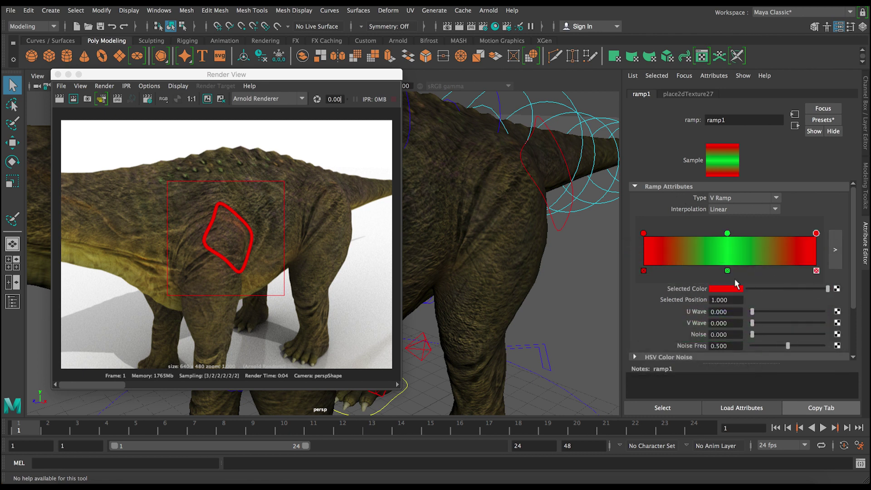
{"action": "left_click", "coordinate": [733, 289]}
{"action": "left_click", "coordinate": [698, 278]}
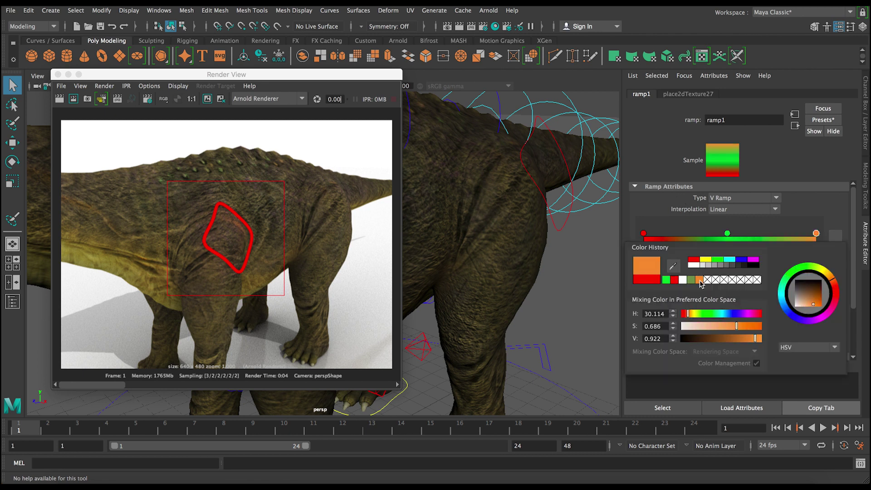
{"action": "left_click", "coordinate": [73, 98]}
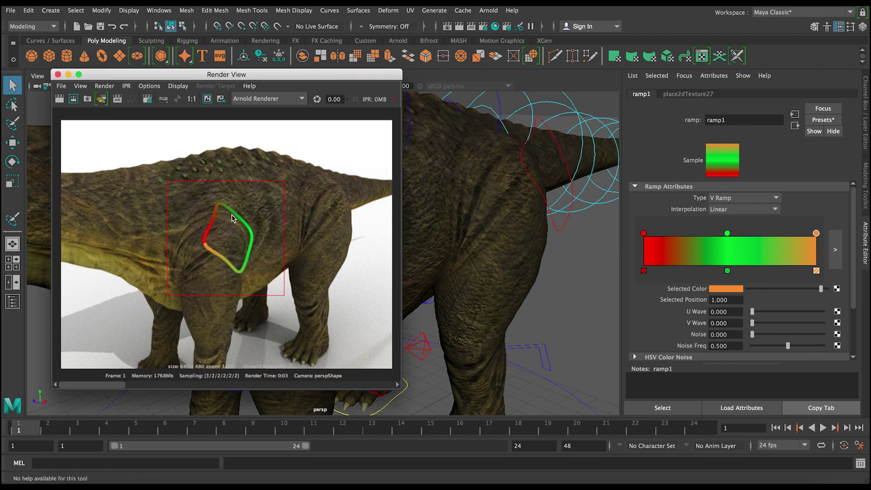
- Delete the green and orange ramp entries, leaving solid red, and re-render
{"action": "left_click", "coordinate": [816, 270]}
{"action": "left_click_drag", "start_coordinate": [726, 233], "coordinate": [819, 245]}
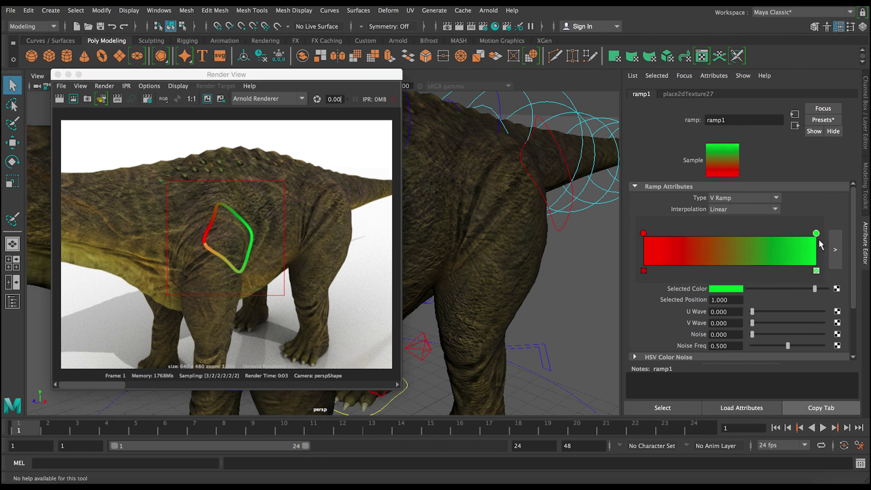
{"action": "left_click", "coordinate": [816, 271]}
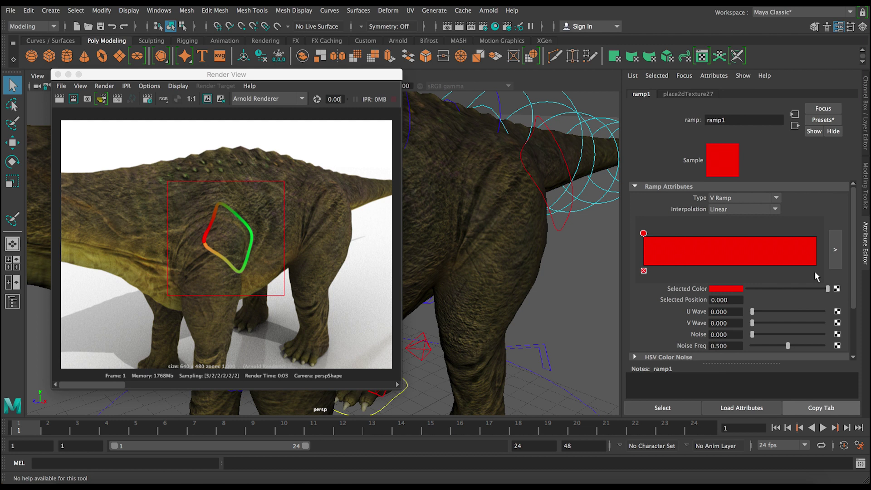
{"action": "left_click", "coordinate": [59, 99]}
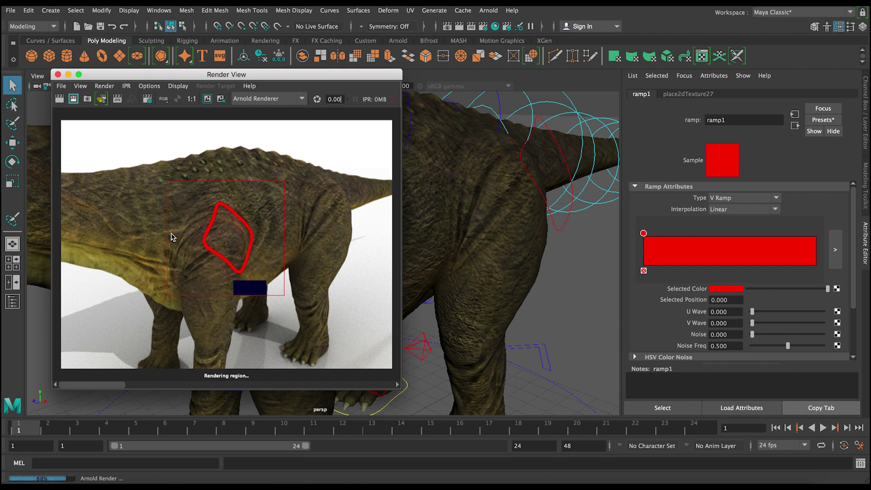
- Set L_shoulder_cntrlShape's Arnold curve Mode to thick and re-render the shoulder region
{"action": "left_click", "coordinate": [795, 125]}
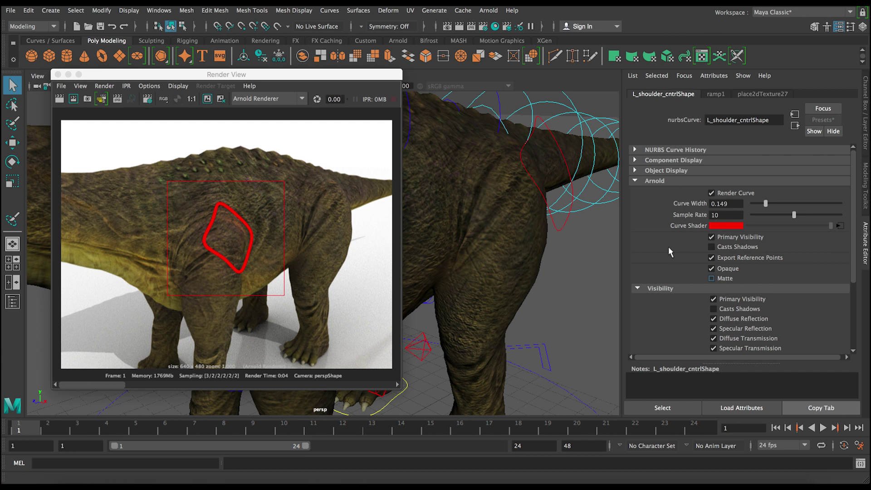
{"action": "scroll", "coordinate": [668, 246], "scroll_direction": "down", "scroll_amount": 5}
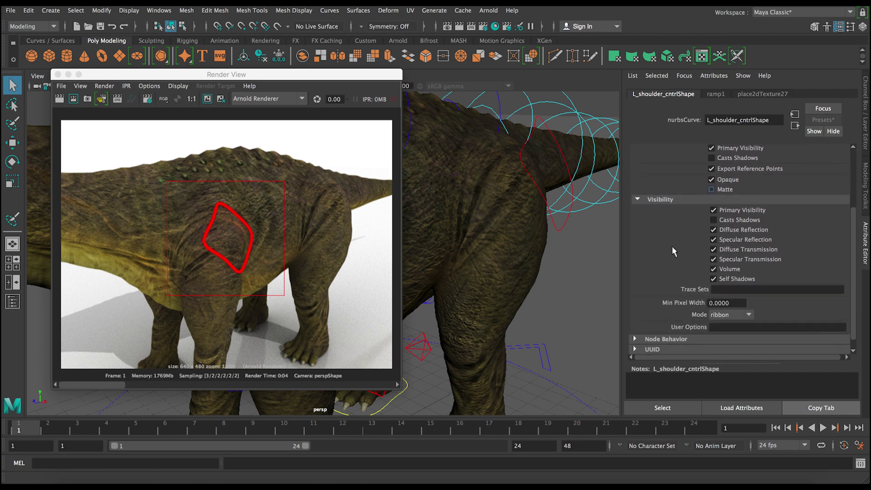
{"action": "scroll", "coordinate": [666, 320], "scroll_direction": "down", "scroll_amount": 1}
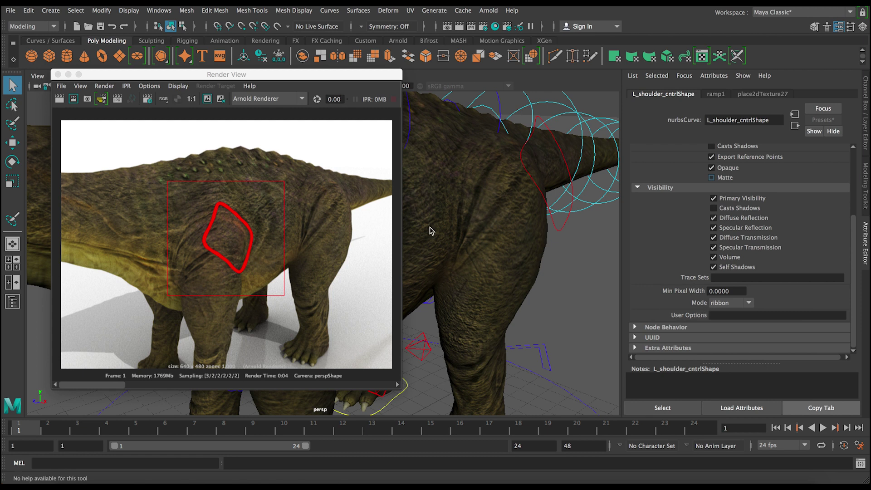
{"action": "left_click", "coordinate": [749, 303]}
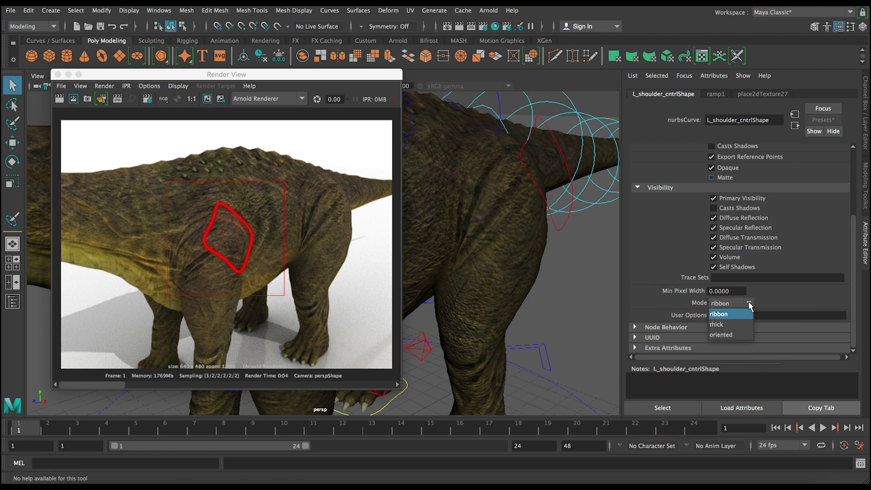
{"action": "left_click", "coordinate": [736, 325]}
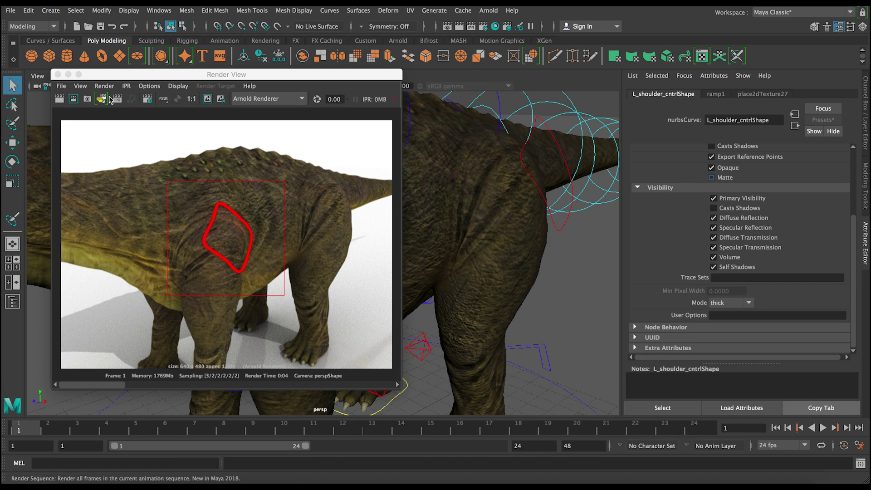
{"action": "left_click", "coordinate": [199, 102]}
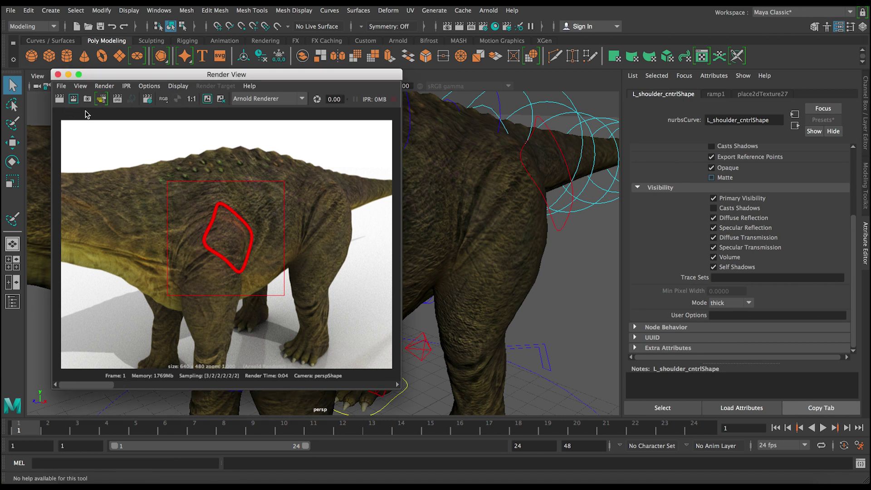
{"action": "left_click", "coordinate": [73, 99]}
- Confirm the curve Mode stays thick and clear the render region from the preview
{"action": "left_click", "coordinate": [749, 299]}
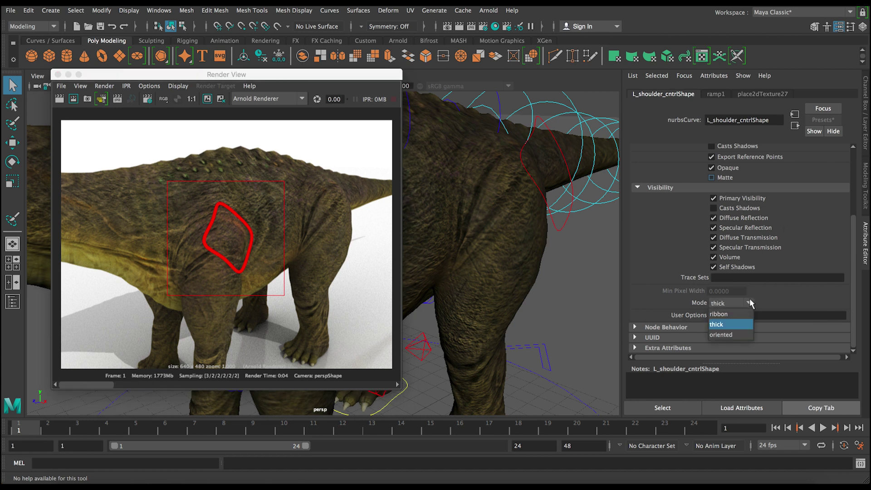
{"action": "left_click", "coordinate": [742, 322]}
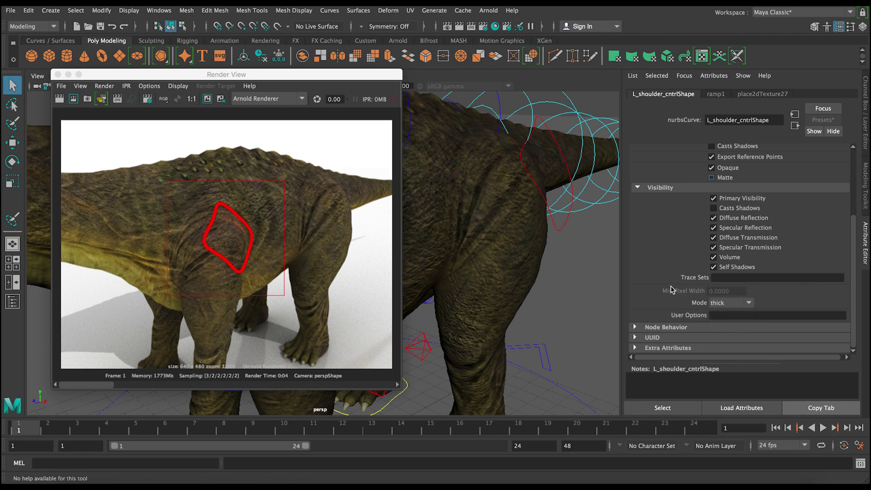
{"action": "scroll", "coordinate": [672, 290], "scroll_direction": "up", "scroll_amount": 5}
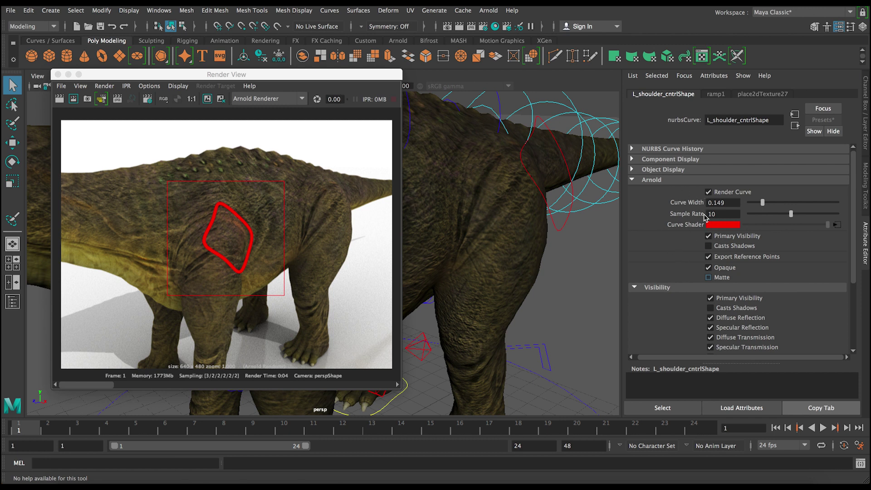
{"action": "left_click", "coordinate": [247, 177]}
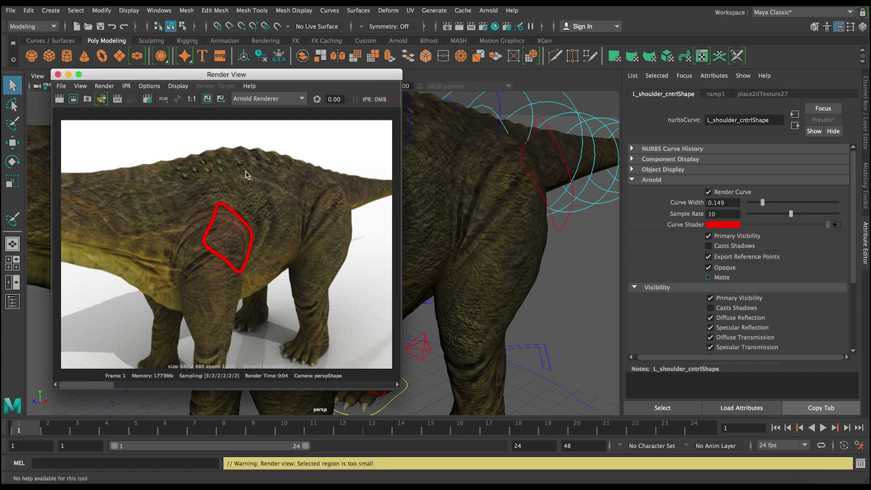
- Shift the Render View right and frame the whole dinosaur in a raised three-quarter view
{"action": "left_click_drag", "start_coordinate": [308, 79], "coordinate": [558, 48]}
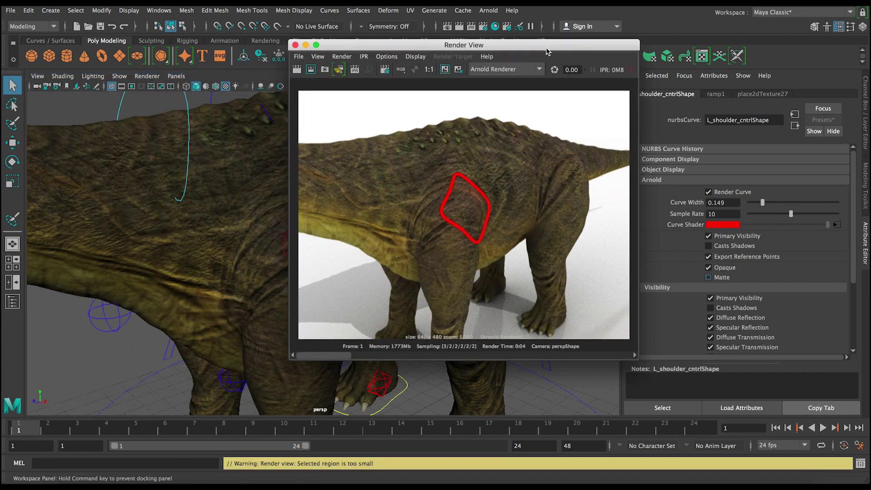
{"action": "left_click_drag", "start_coordinate": [401, 51], "coordinate": [505, 66]}
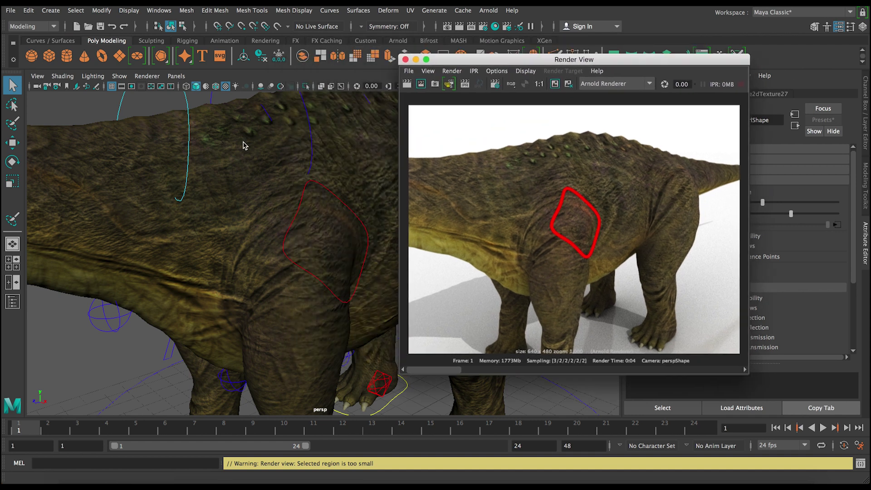
{"action": "scroll", "coordinate": [236, 222], "scroll_direction": "down", "scroll_amount": 10}
{"action": "left_click_drag", "start_coordinate": [236, 222], "coordinate": [184, 224], "text": "alt"}
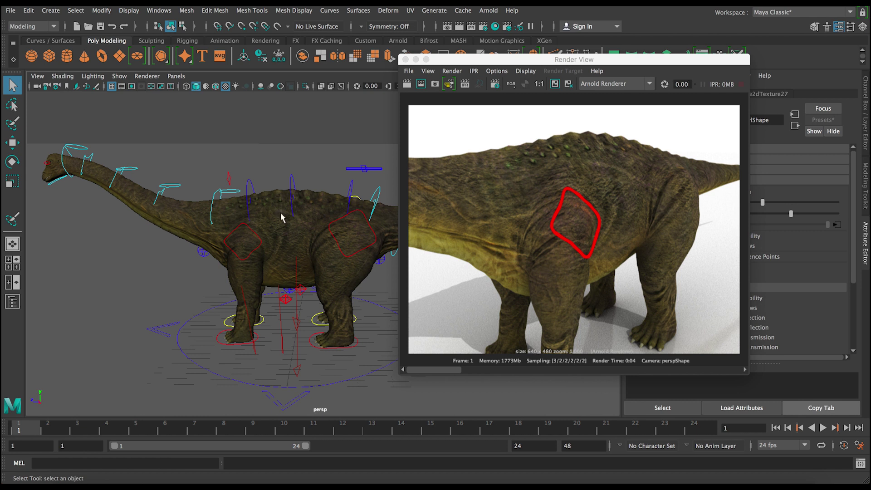
{"action": "left_click_drag", "start_coordinate": [265, 241], "coordinate": [266, 198], "text": "alt"}
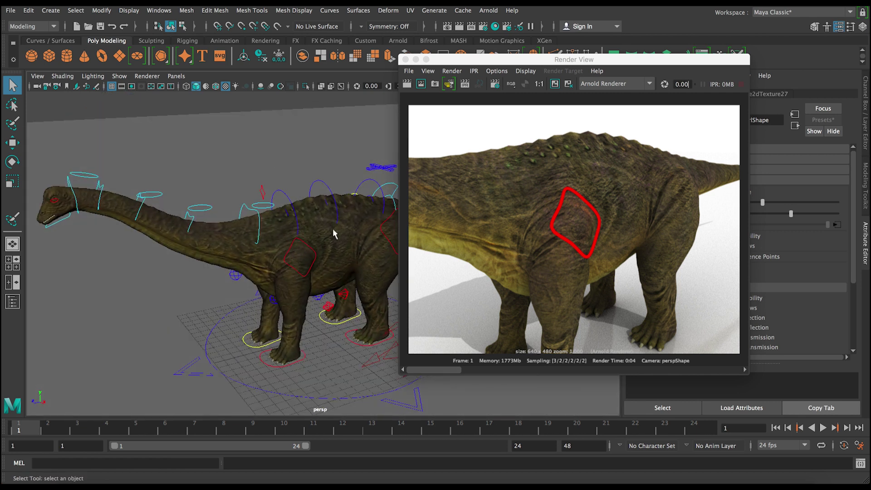